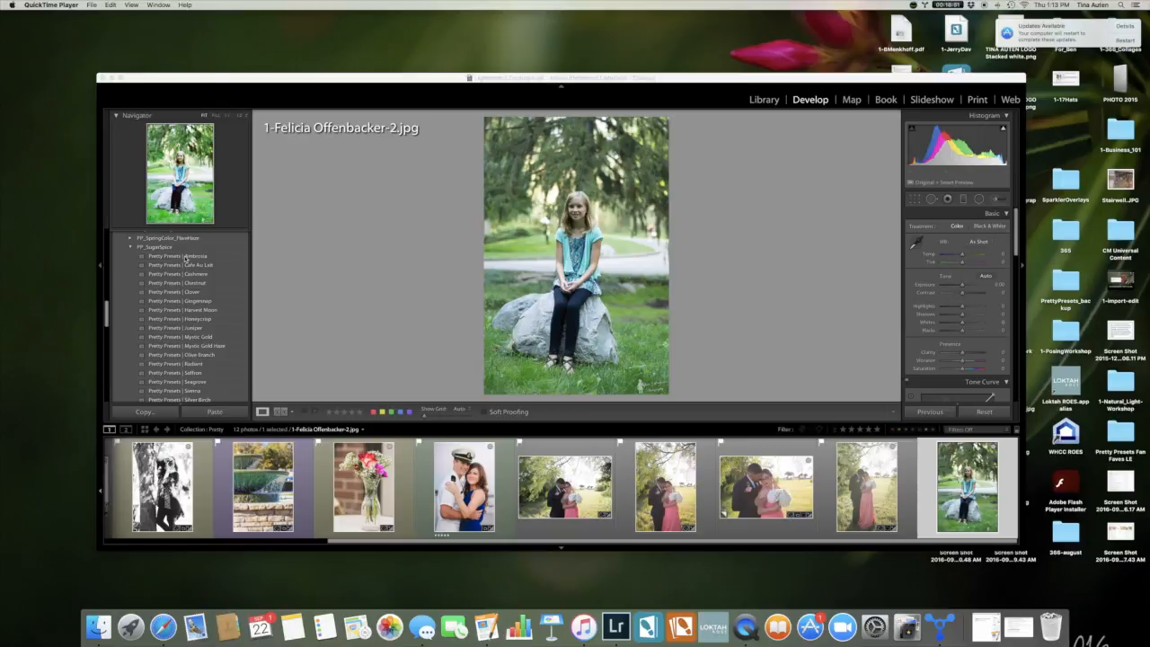
# - Apply the Cafe Au Lait preset from the PP_SugarSpice collection to the portrait and lower the exposure to +0.10
pyautogui.click(160, 248)
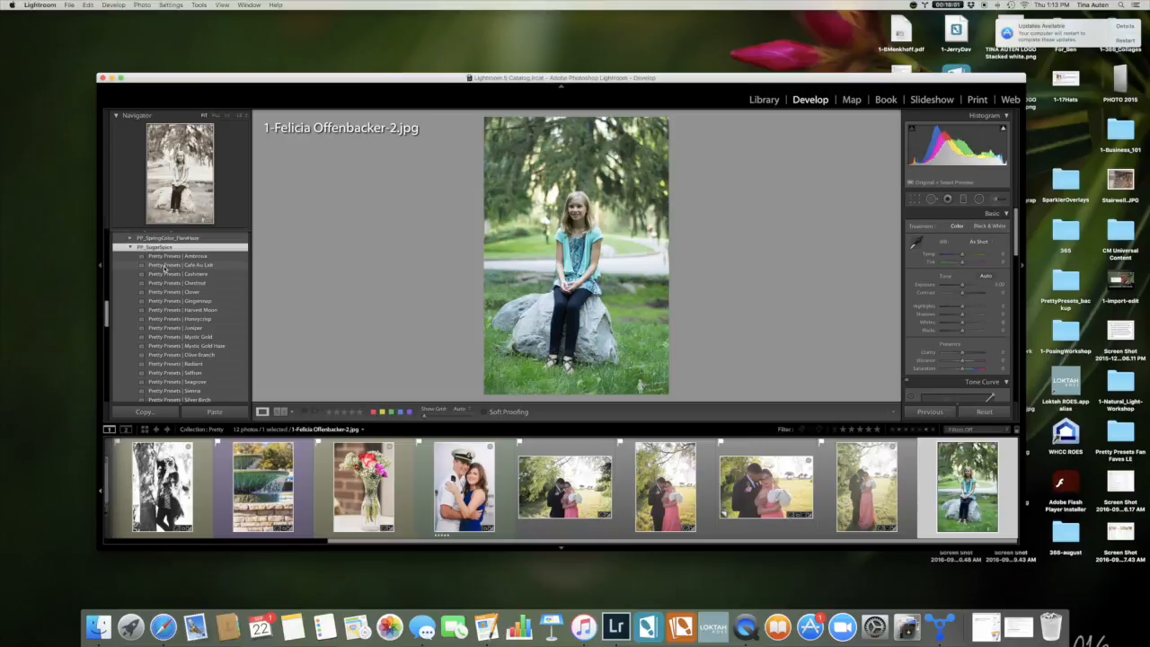
pyautogui.click(165, 267)
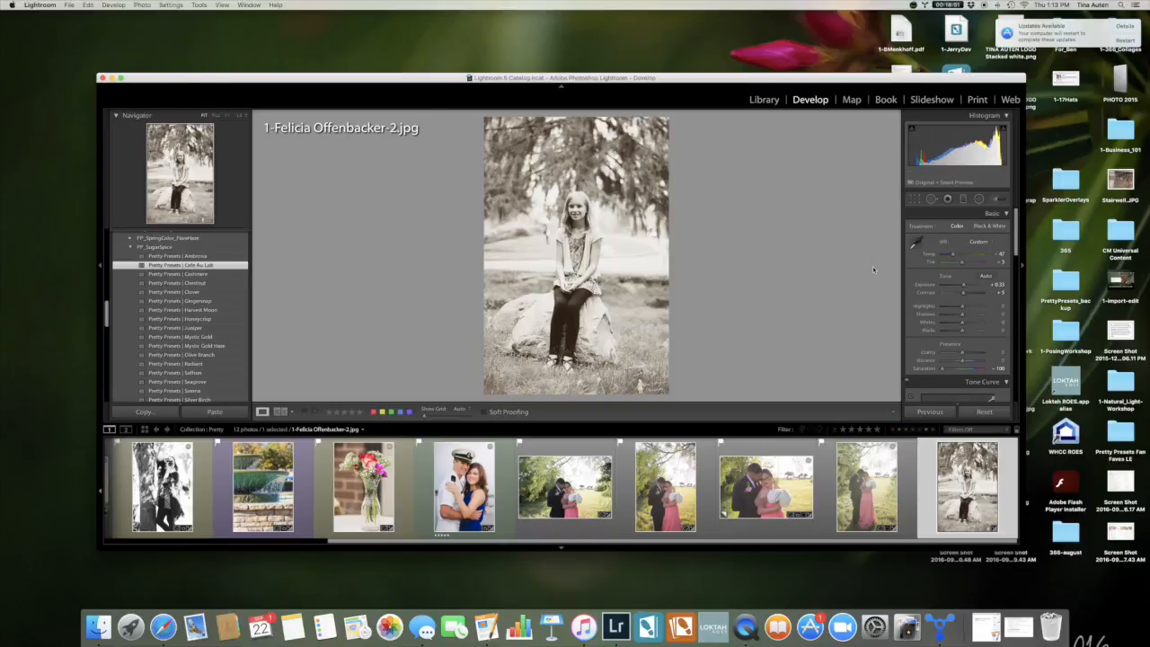
pyautogui.moveTo(965, 285); pyautogui.dragTo(964, 288)
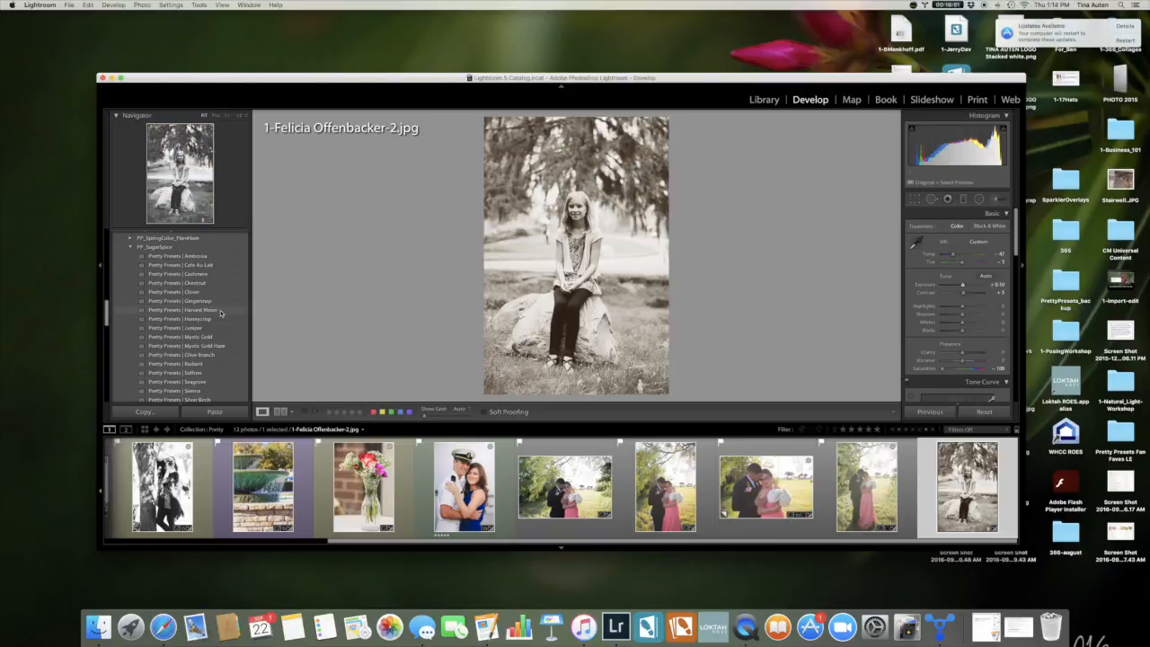
# - Try the Soft Center Light post preset on the sepia portrait, and undo it
pyautogui.scroll(-5, 222, 313)
pyautogui.scroll(-1, 221, 313)
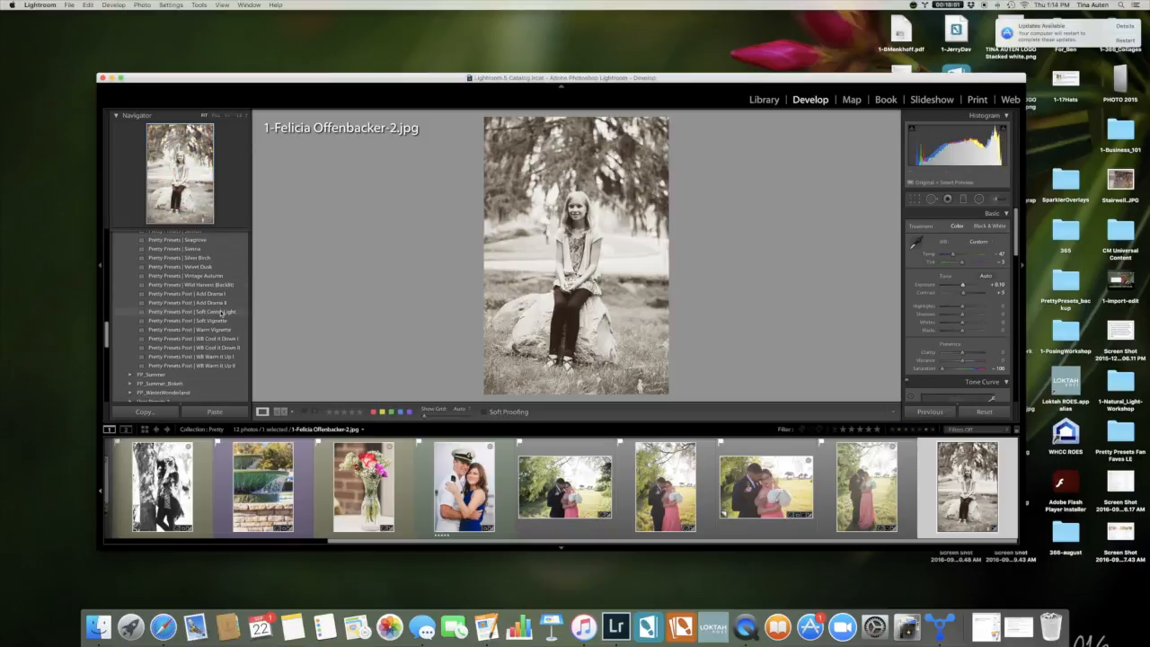
pyautogui.click(221, 313)
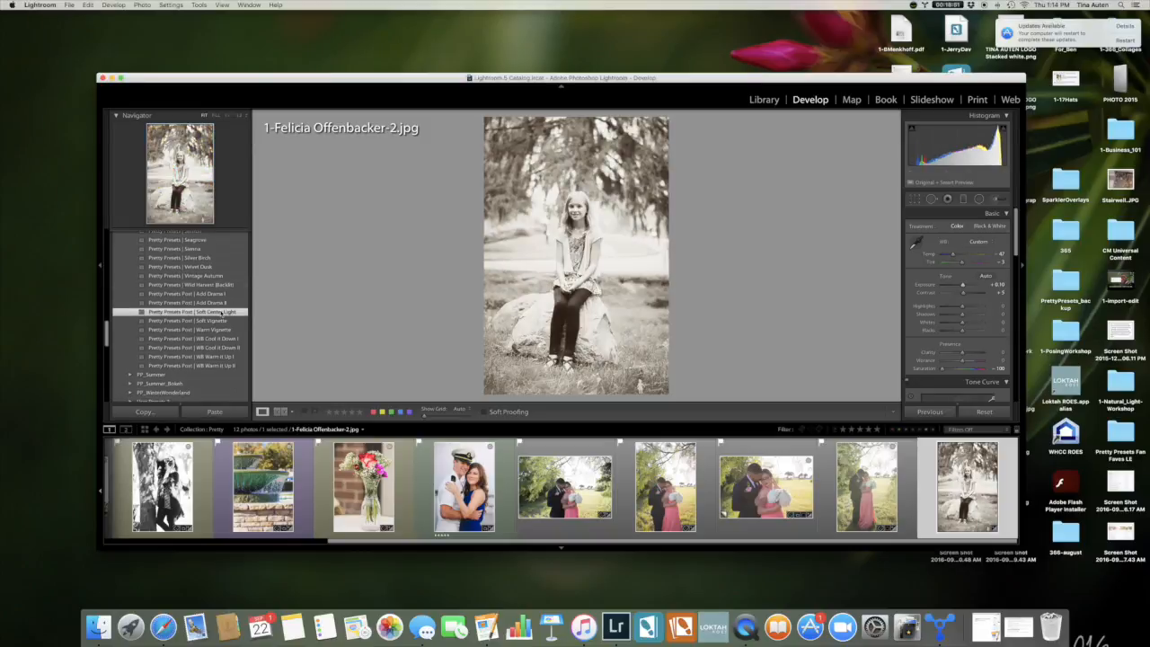
pyautogui.press('super+z')
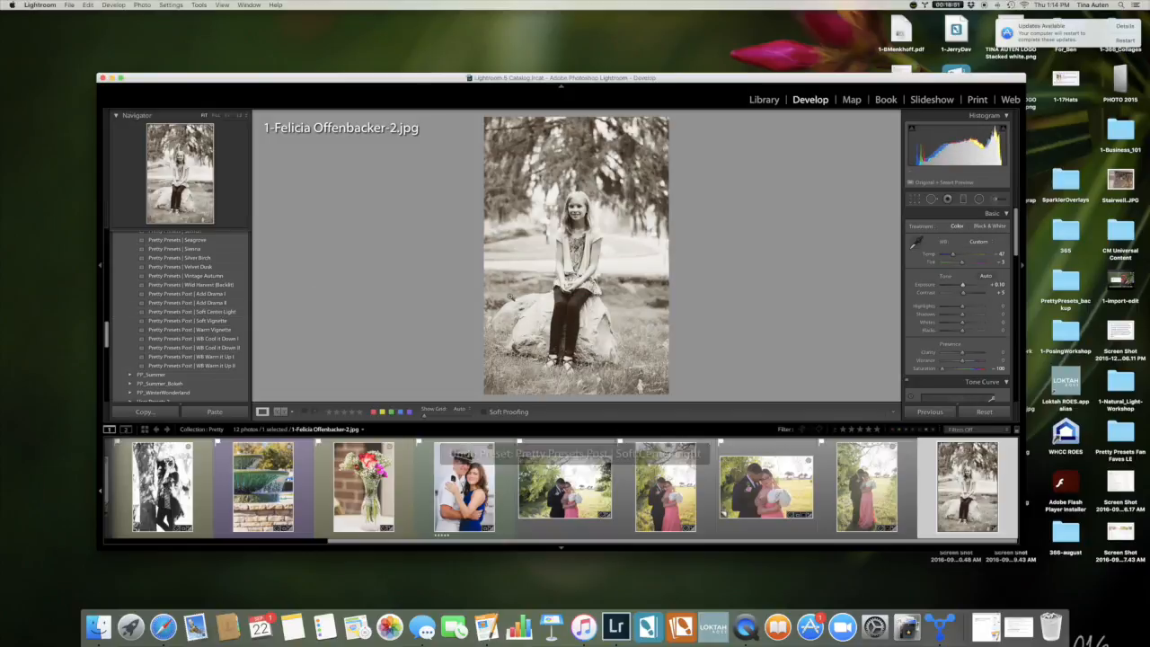
# - Add a graduated filter with the 4-Basics Light up Shadows effect, running diagonally from the photo's lower left edge past the girl
pyautogui.click(964, 199)
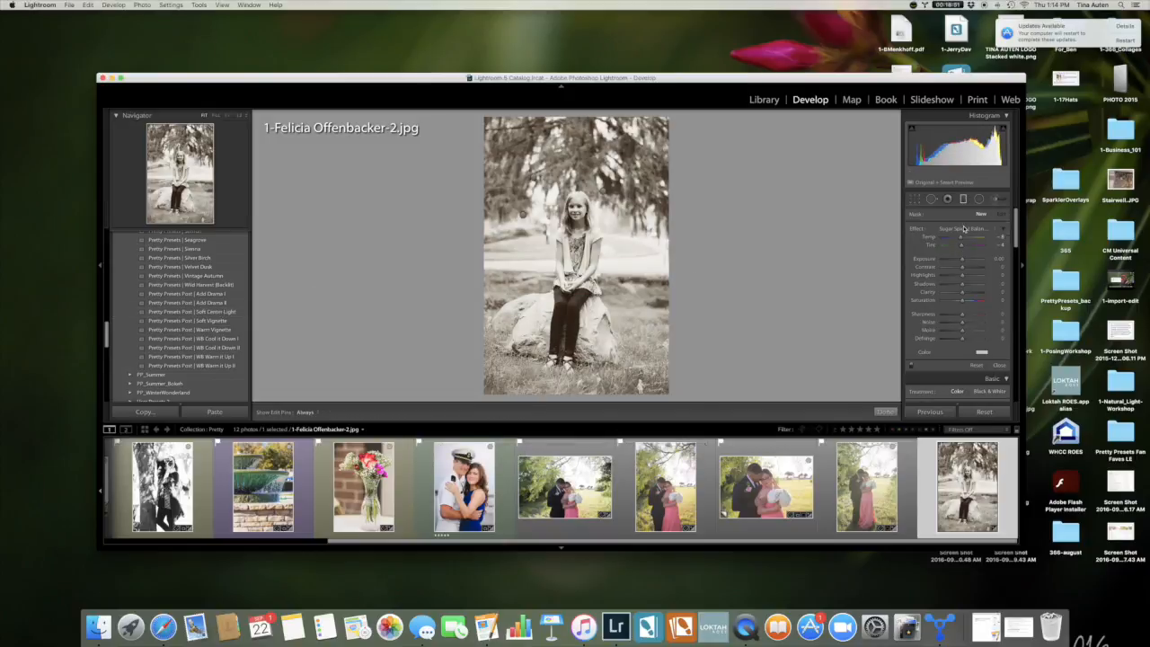
pyautogui.click(966, 228)
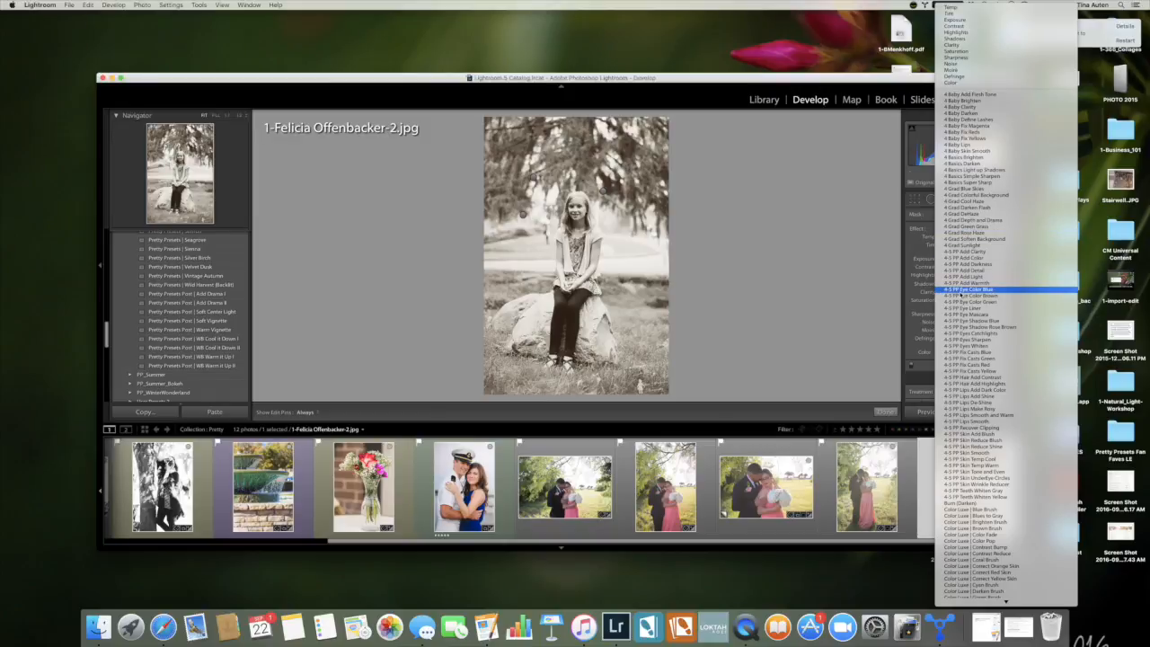
pyautogui.click(941, 171)
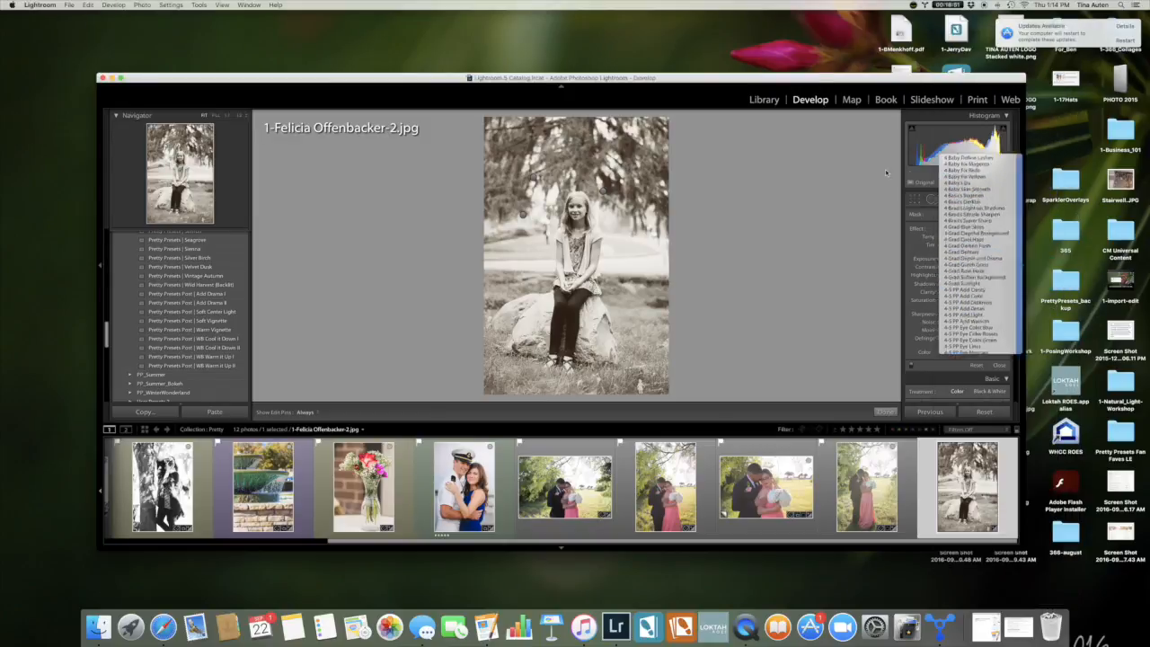
pyautogui.moveTo(485, 304); pyautogui.dragTo(612, 202)
pyautogui.moveTo(548, 252); pyautogui.dragTo(569, 239)
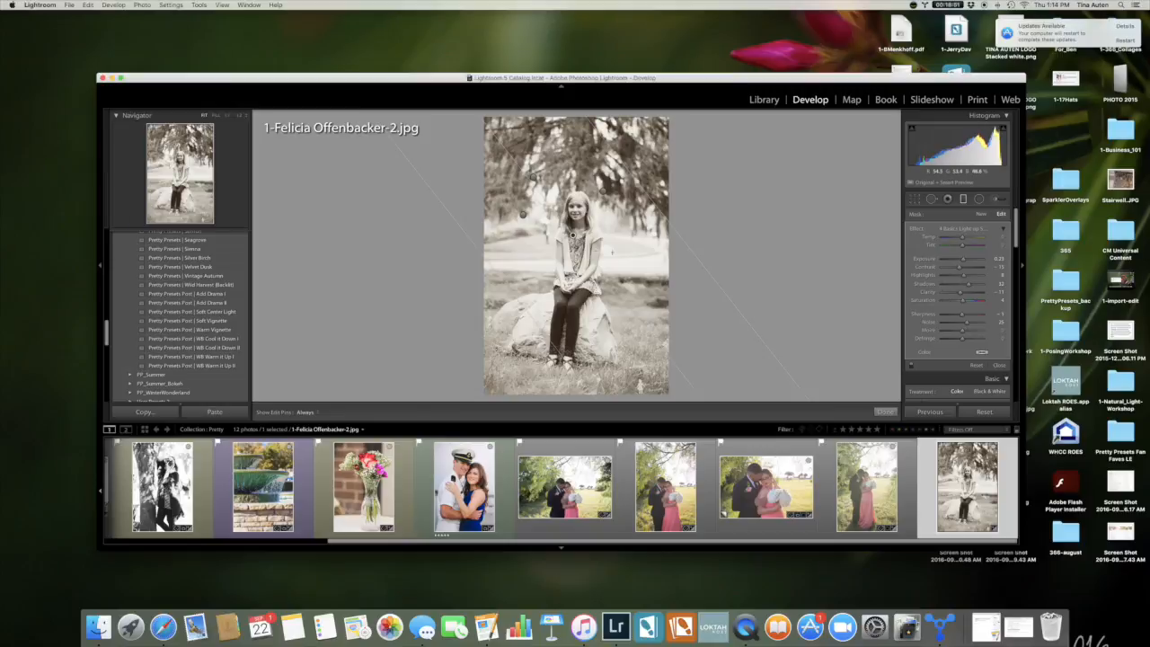
pyautogui.click(888, 412)
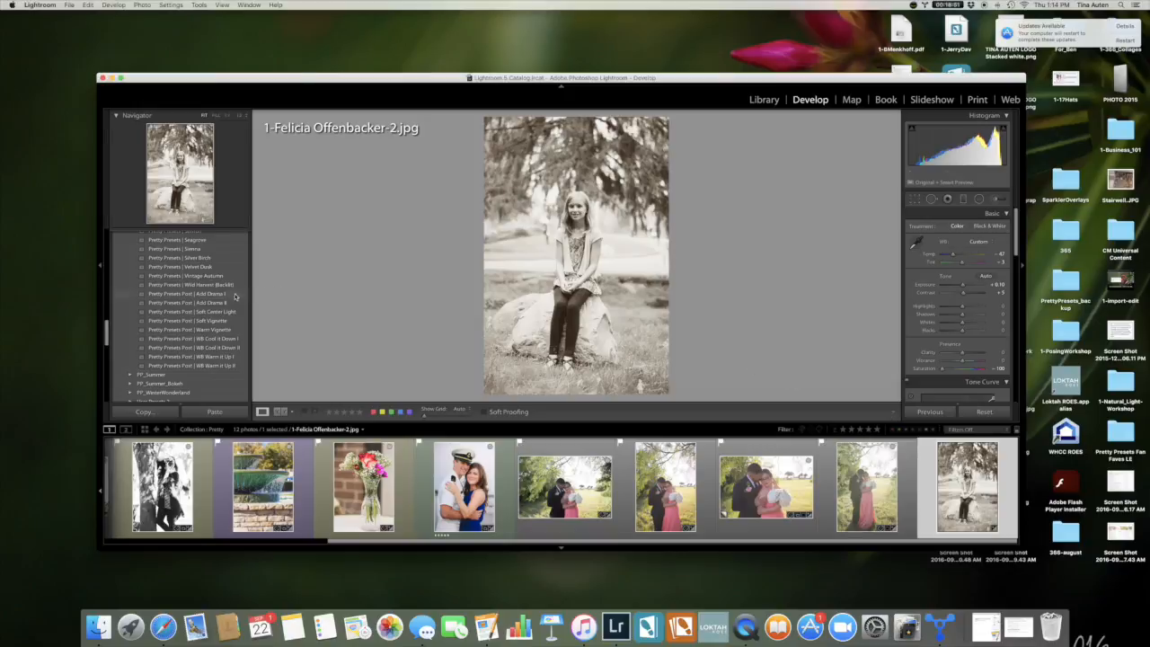
# - Apply the Harvest Moon preset to the portrait and raise the exposure slightly
pyautogui.scroll(3, 209, 301)
pyautogui.scroll(4, 208, 301)
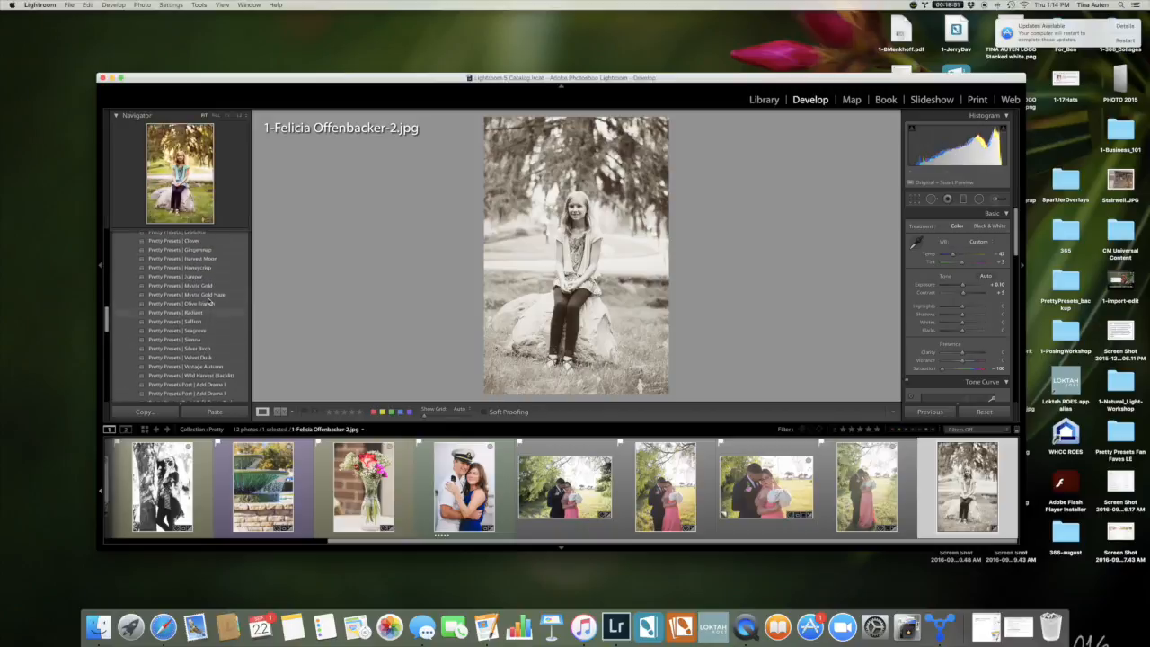
pyautogui.click(210, 302)
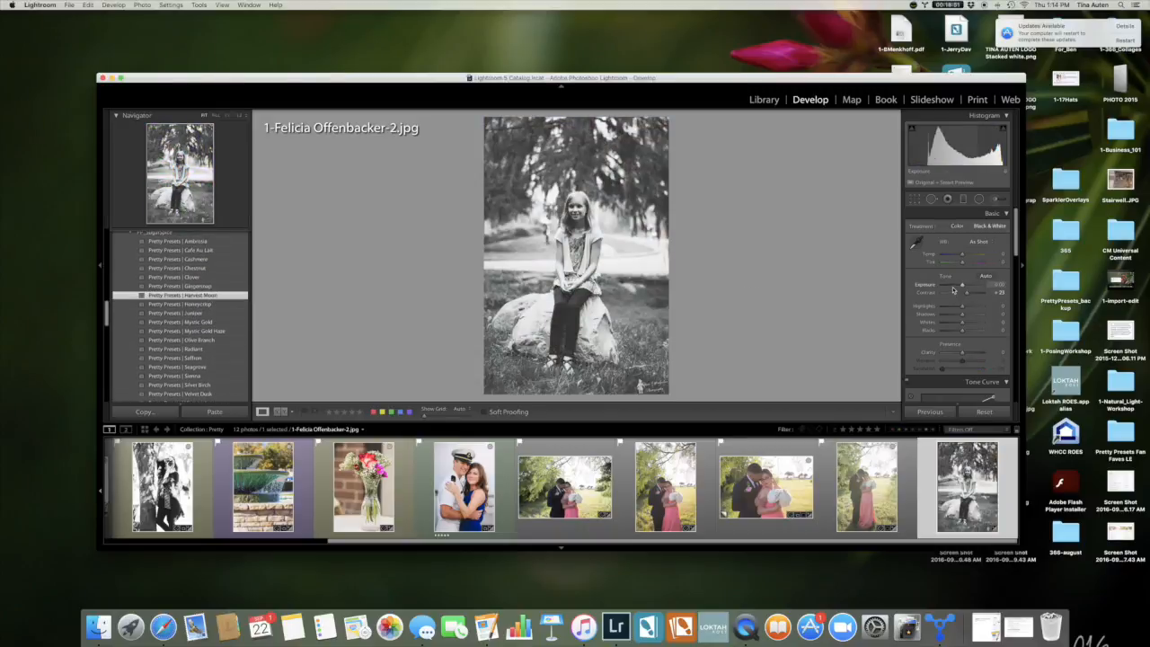
pyautogui.moveTo(963, 288); pyautogui.dragTo(967, 288)
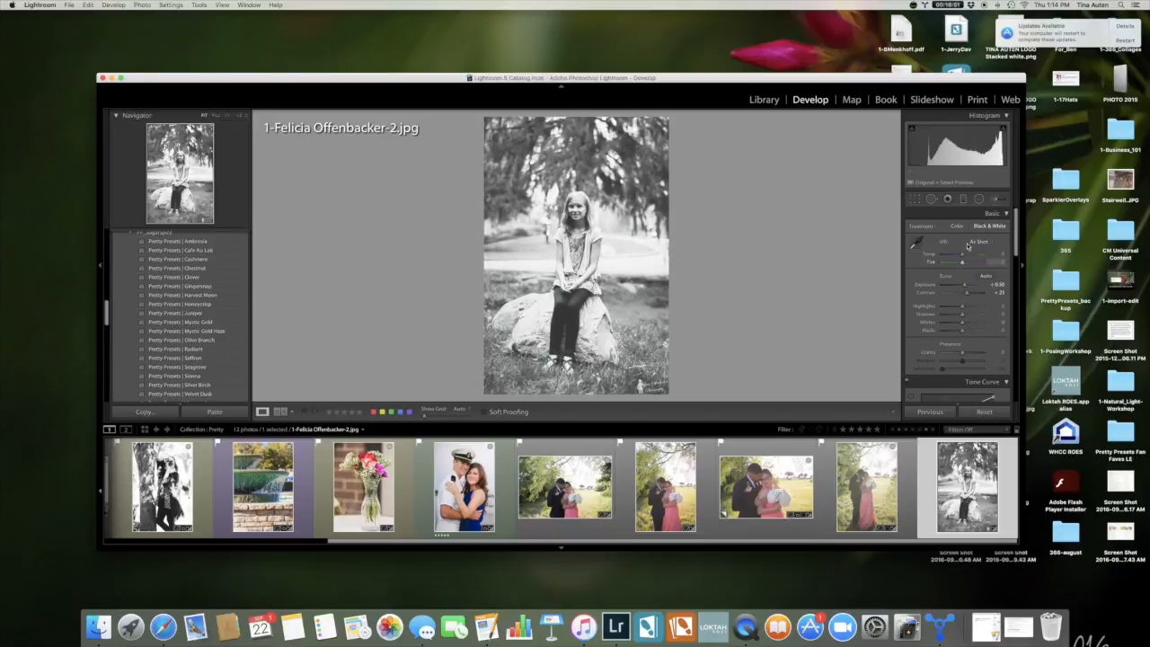
# - Add a diagonal graduated filter with the Light up Shadows effect to the black-and-white portrait, running from its lower left corner across the girl
pyautogui.click(965, 201)
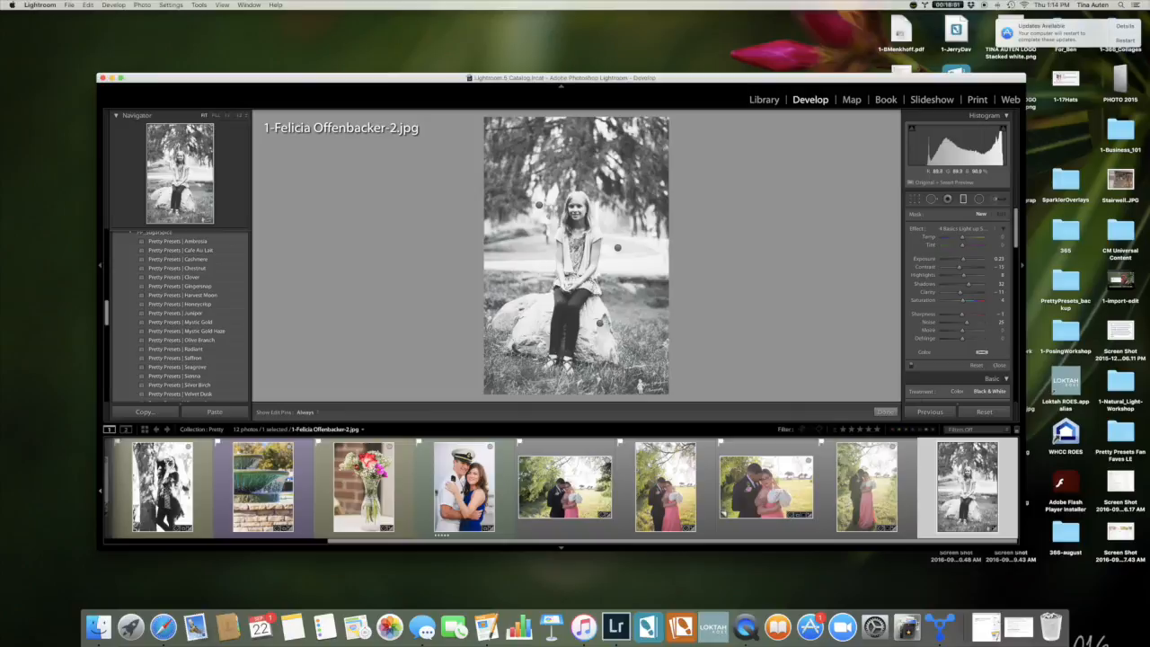
pyautogui.click(601, 322)
pyautogui.click(618, 247)
pyautogui.click(539, 205)
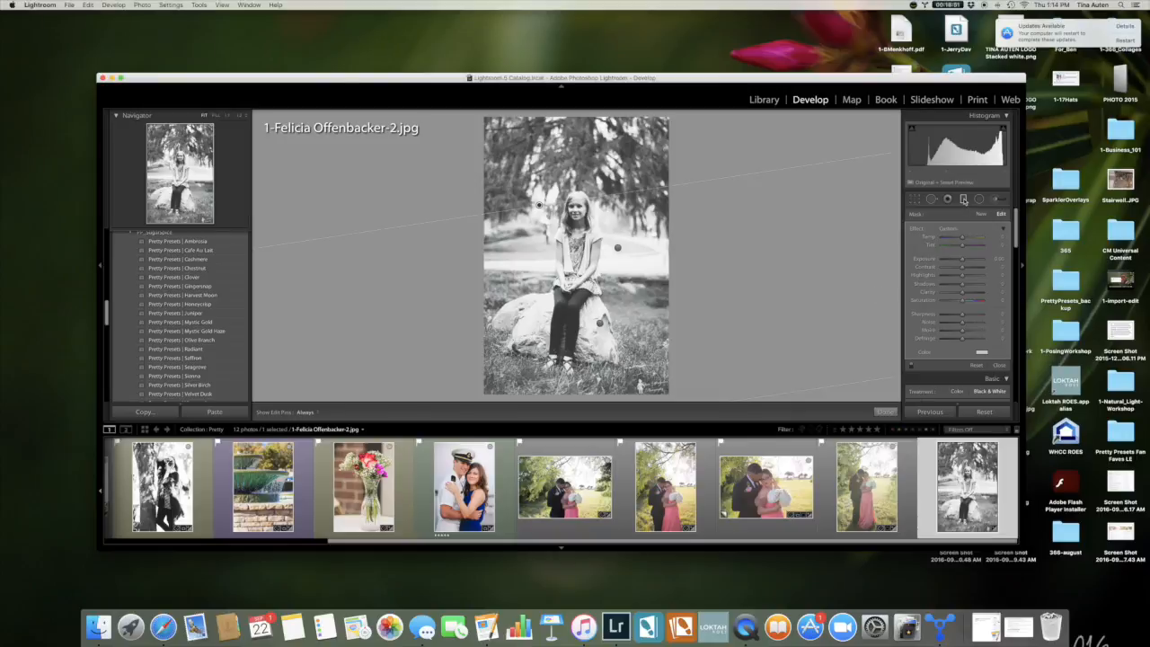
pyautogui.click(965, 199)
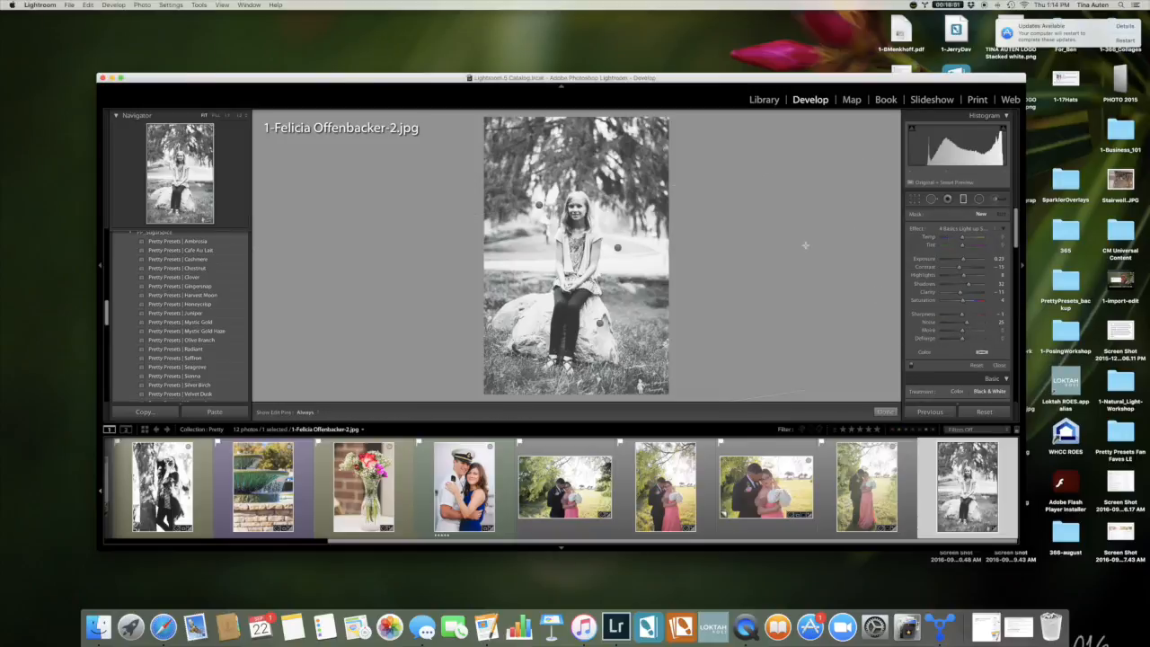
pyautogui.moveTo(486, 371); pyautogui.dragTo(657, 207)
pyautogui.moveTo(569, 288); pyautogui.dragTo(565, 247)
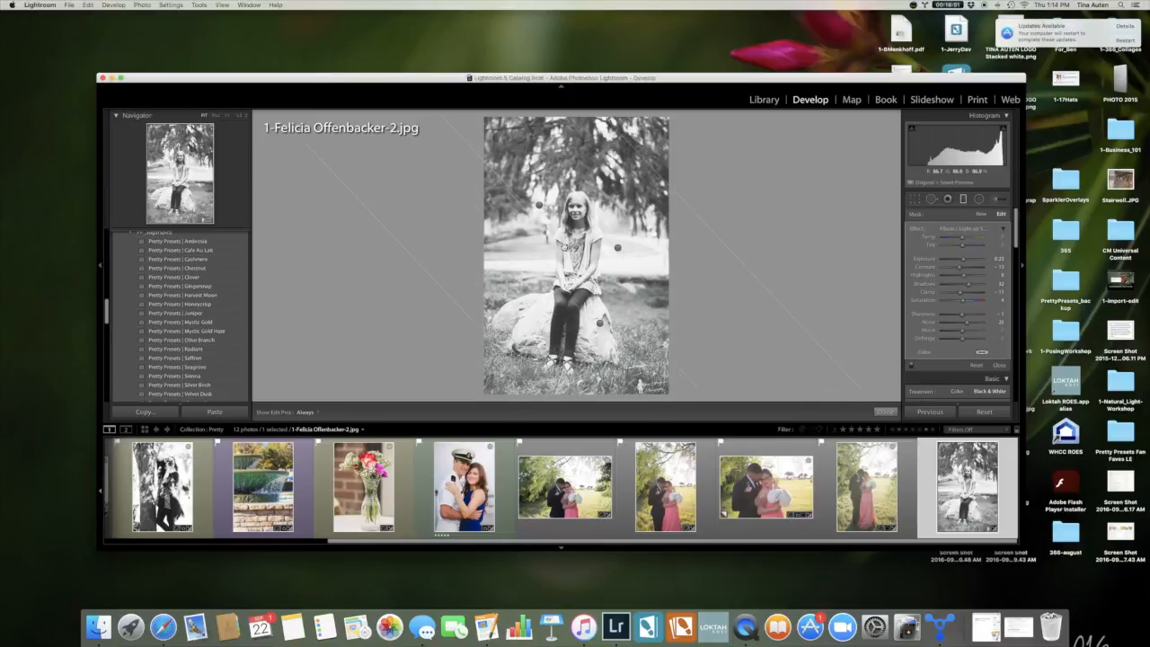
pyautogui.click(884, 412)
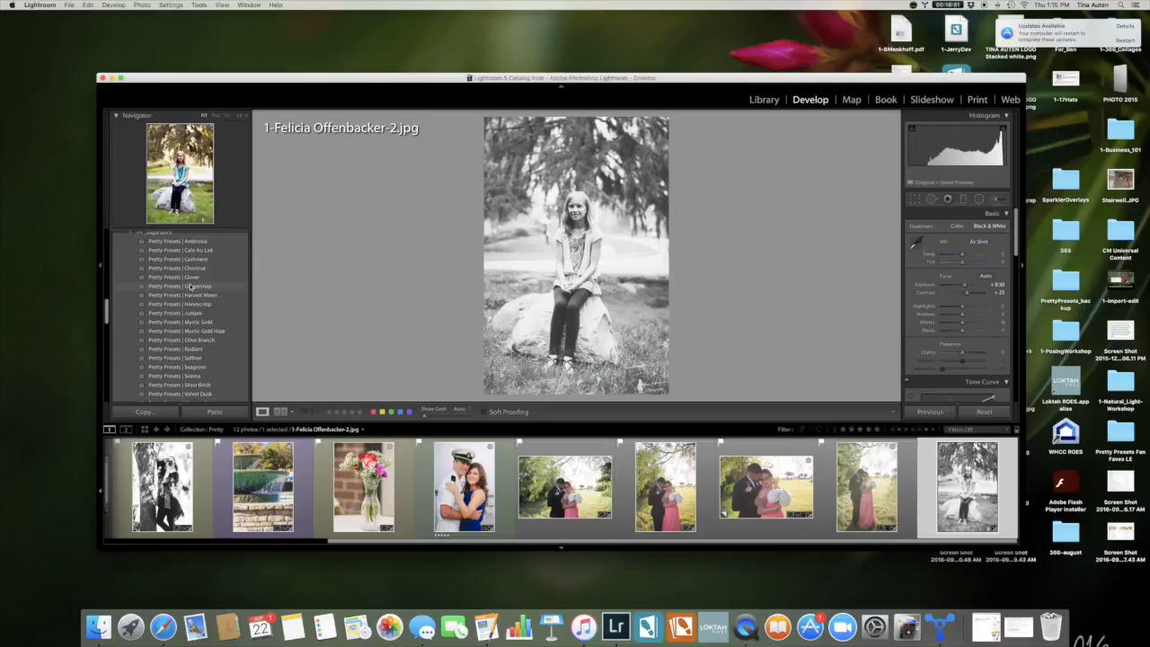
# - Apply the Gingersnap preset to the portrait, inspect the girl's face up close and return to the fitted view
pyautogui.click(190, 286)
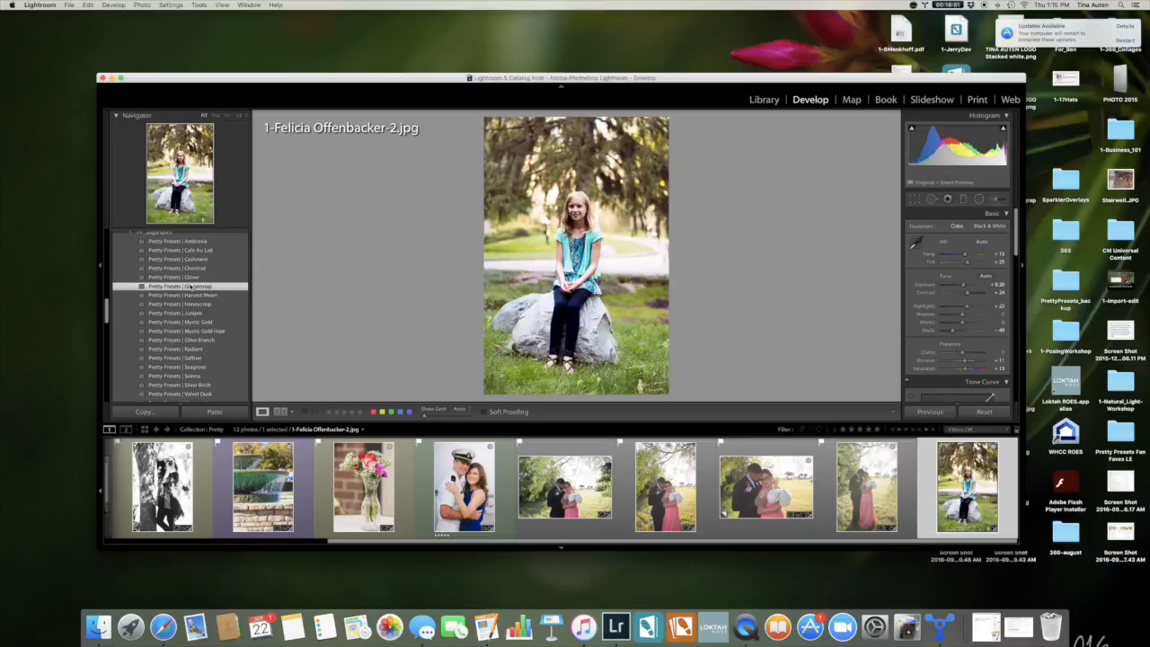
pyautogui.click(609, 258)
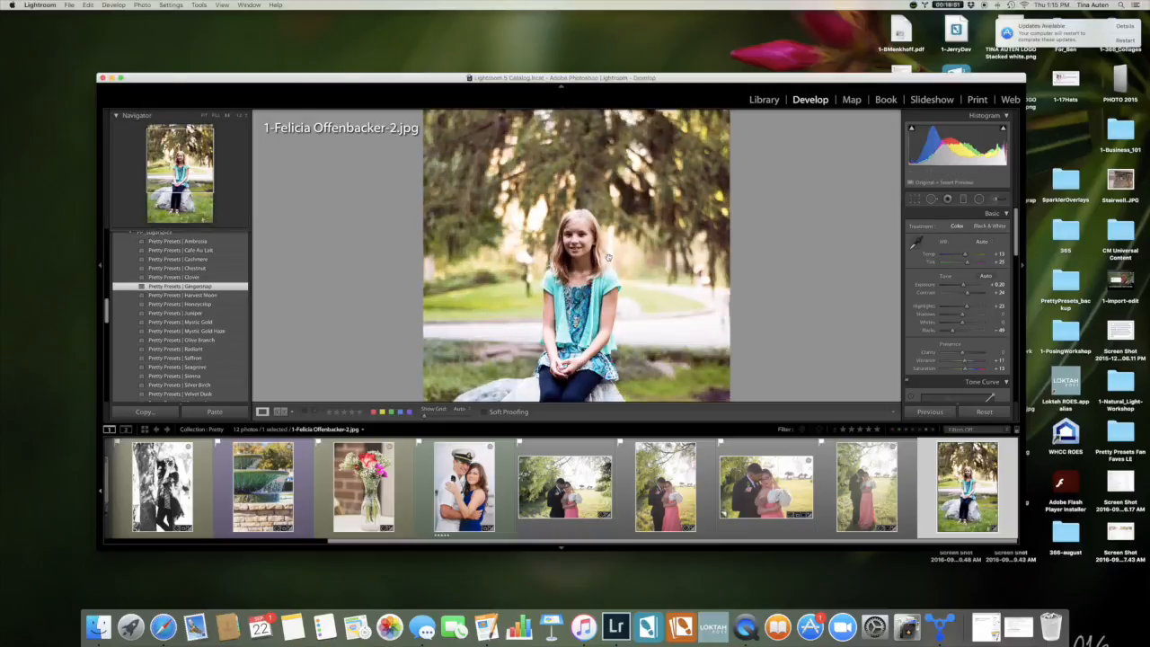
pyautogui.click(609, 258)
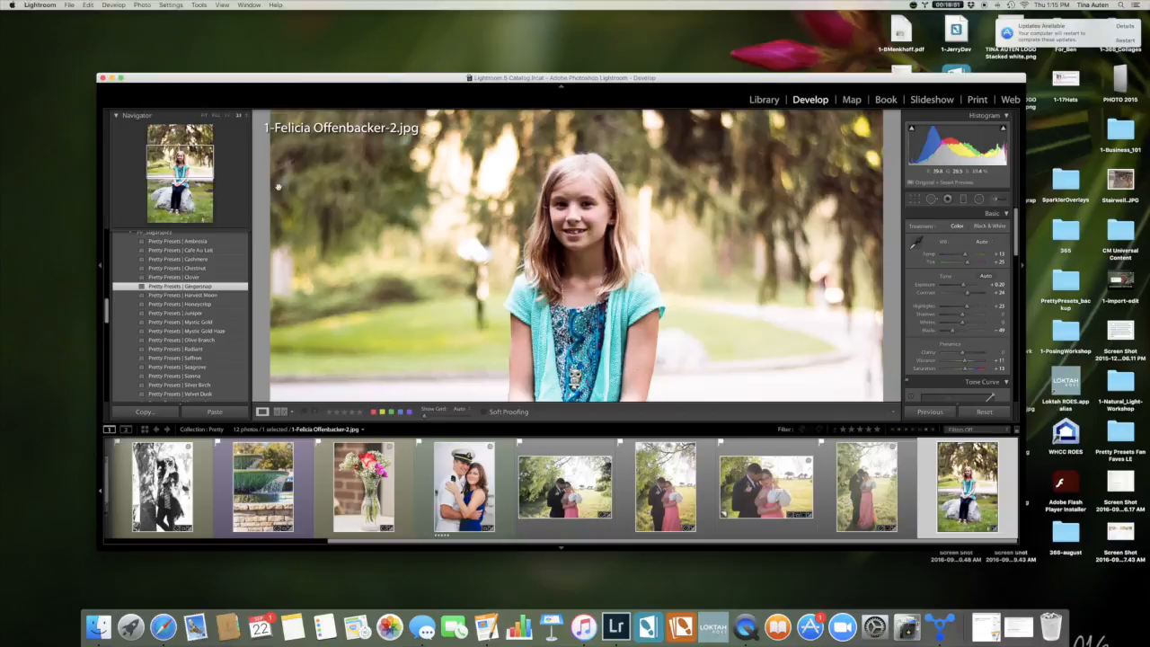
pyautogui.click(204, 117)
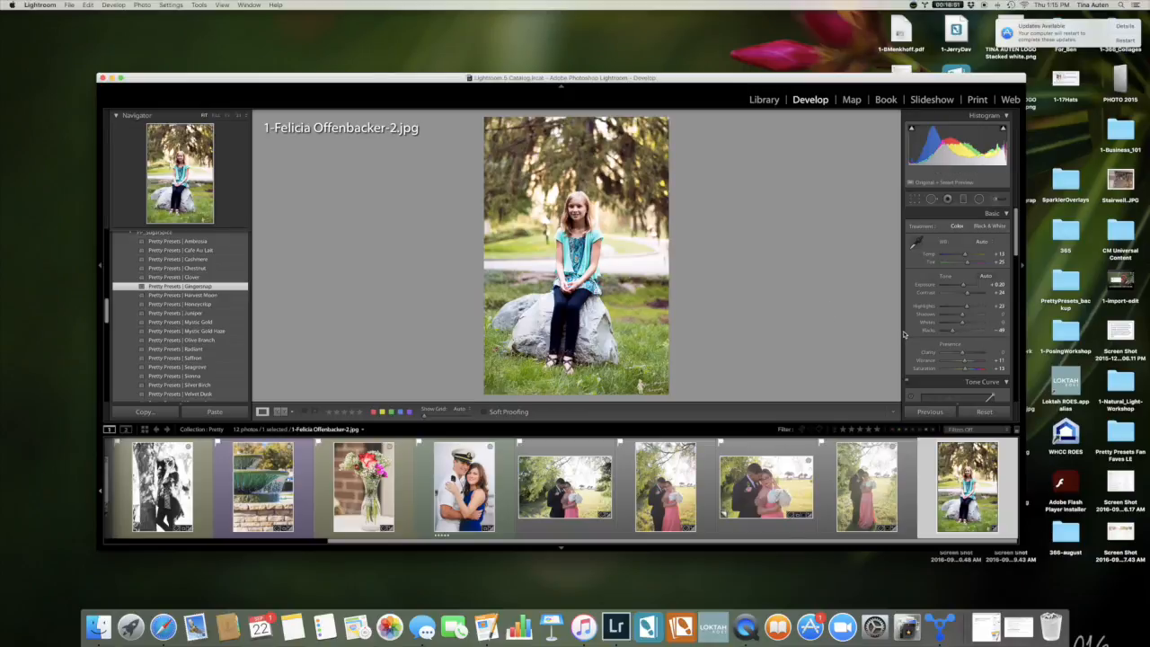
# - Lower the HSL saturation of the greens to about -24 and reduce the yellow saturation slightly
pyautogui.scroll(-10, 931, 344)
pyautogui.scroll(-2, 931, 345)
pyautogui.click(941, 238)
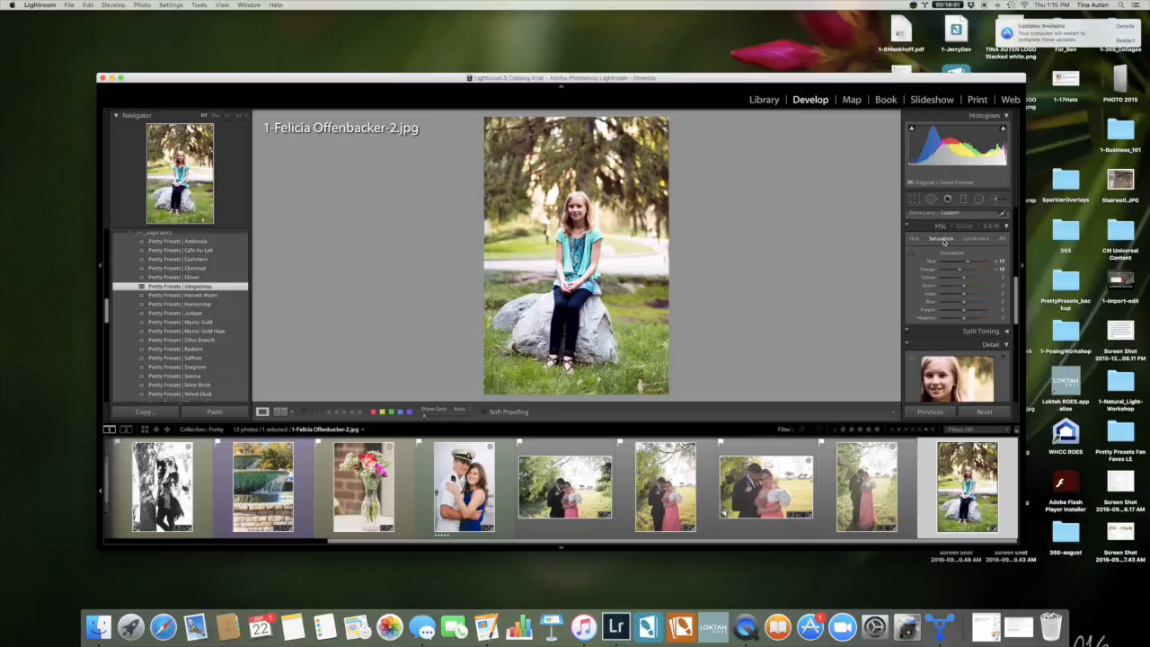
pyautogui.click(965, 290)
pyautogui.moveTo(964, 289); pyautogui.dragTo(958, 289)
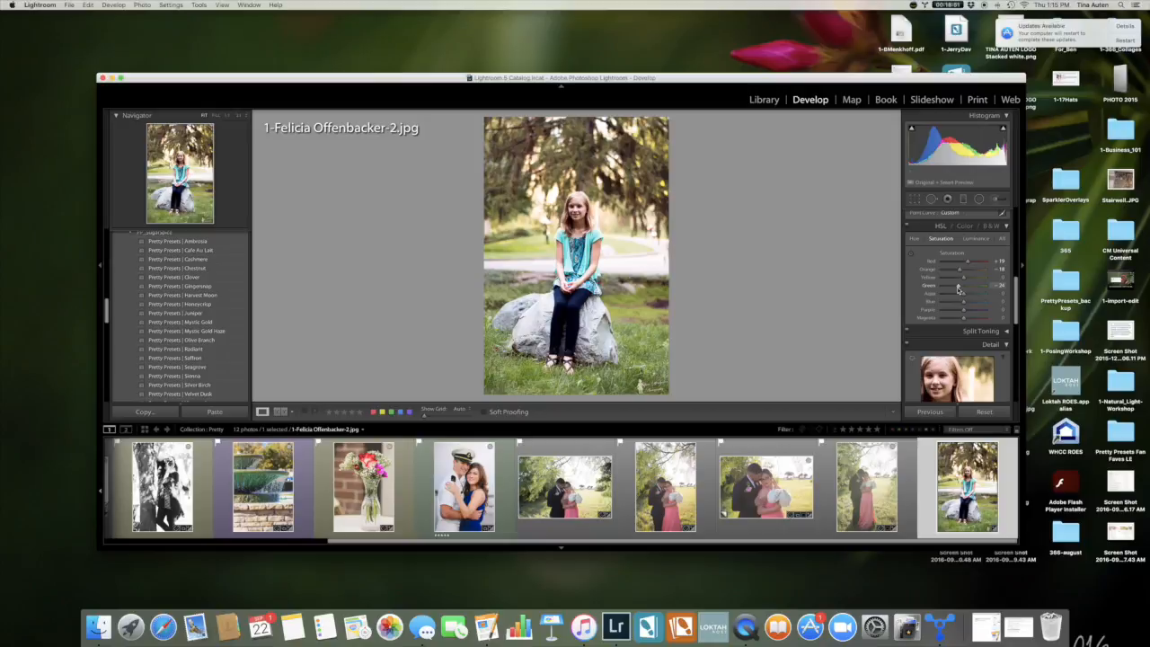
pyautogui.moveTo(960, 280); pyautogui.dragTo(959, 280)
# - Raise the HSL luminance of the yellows to +9 and of the greens to +11
pyautogui.click(976, 238)
pyautogui.moveTo(962, 280); pyautogui.dragTo(966, 281)
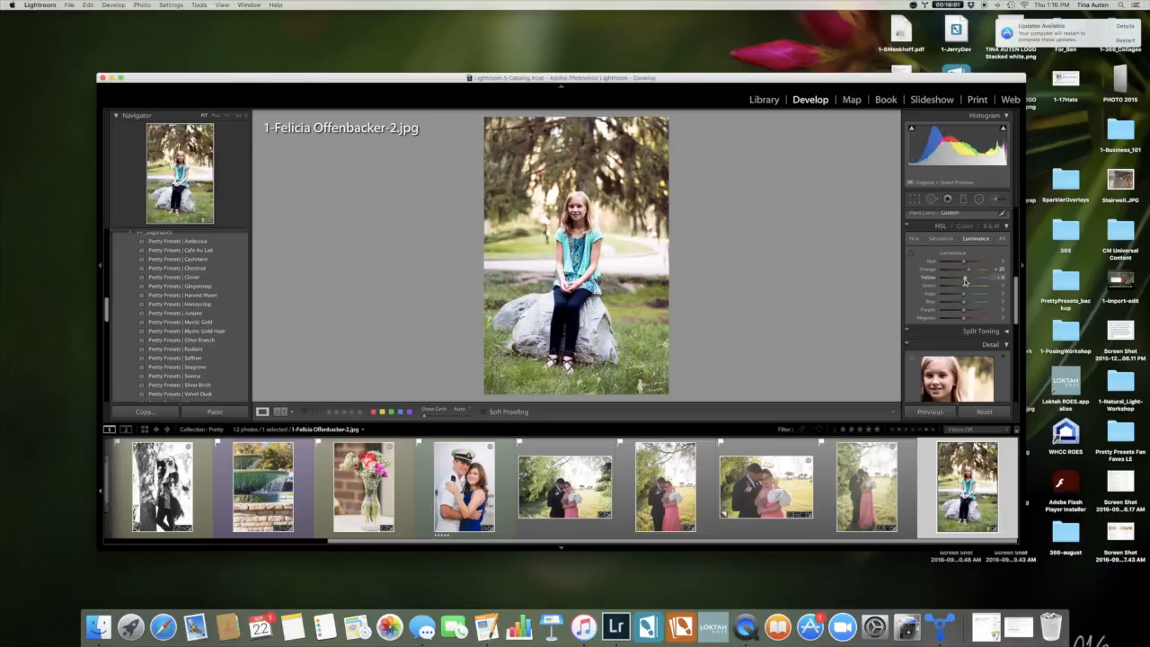
pyautogui.moveTo(965, 280); pyautogui.dragTo(967, 288)
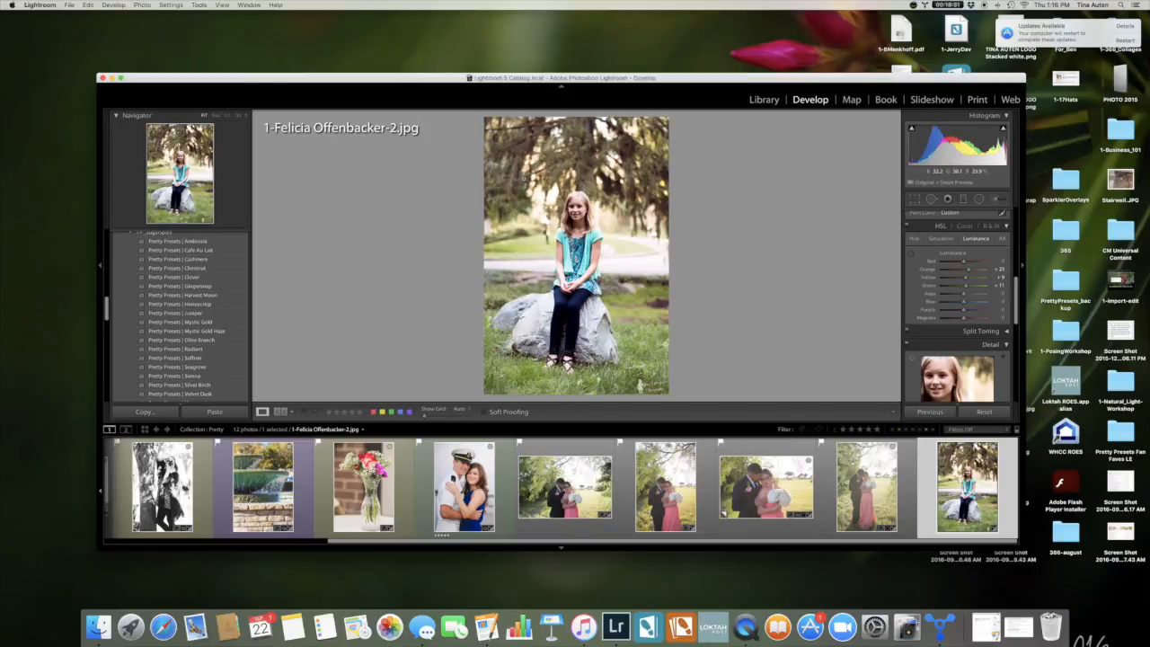
# - Apply the Soft Center Light post preset, then reposition its radial filter over the girl, making it shorter and wider
pyautogui.scroll(-5, 216, 331)
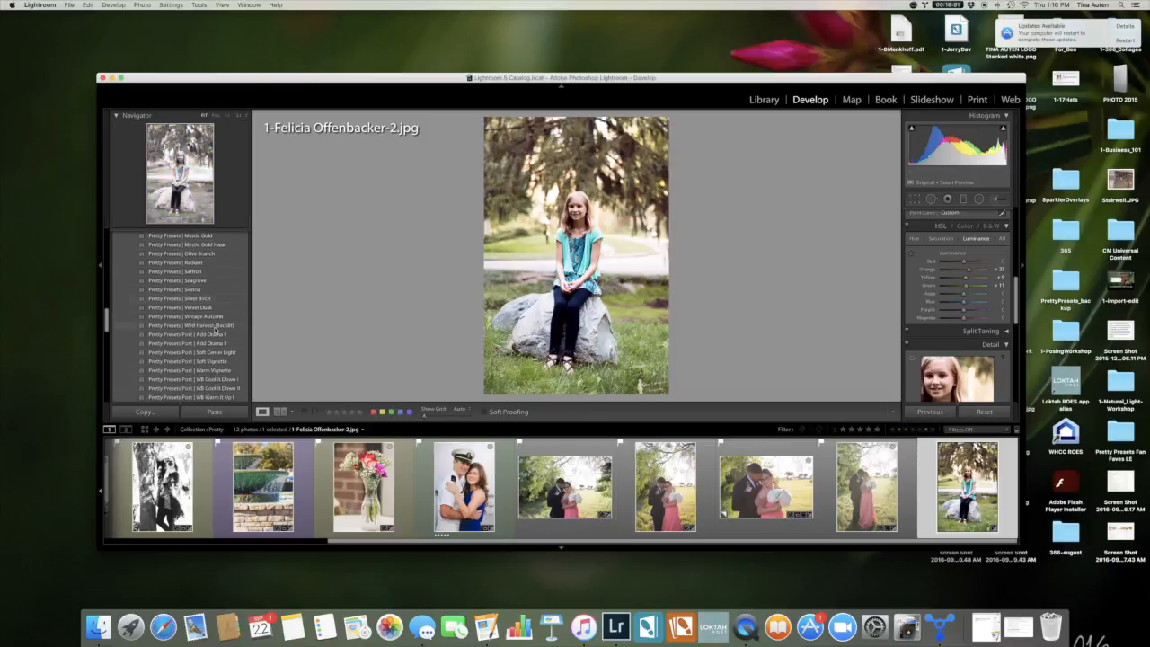
pyautogui.click(215, 331)
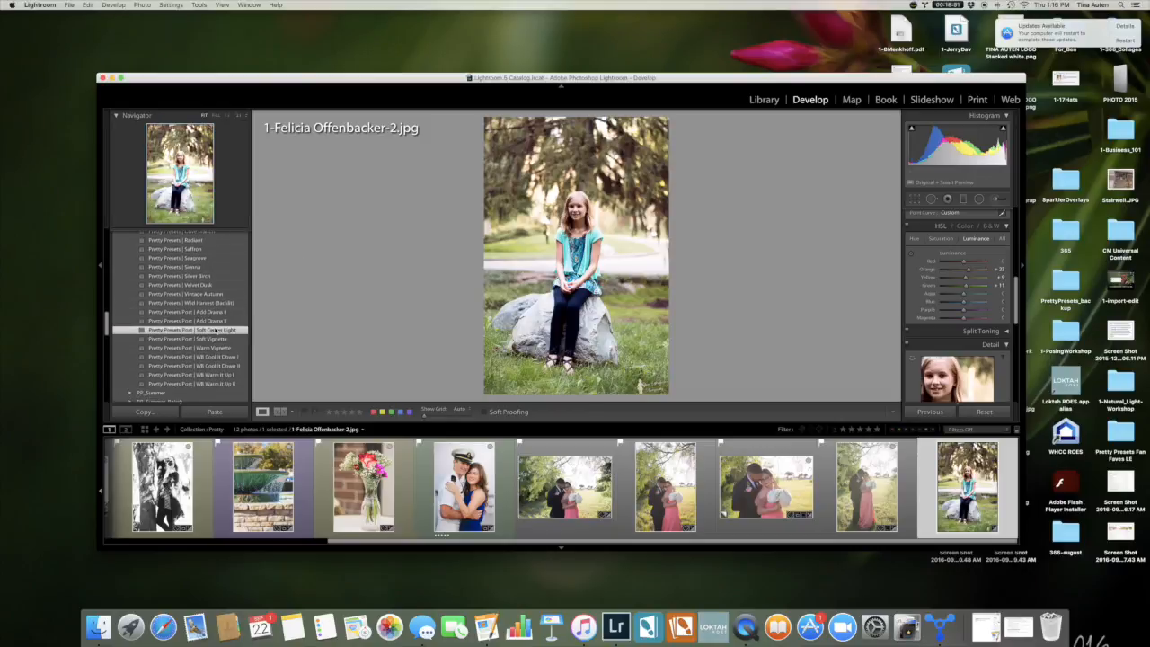
pyautogui.click(979, 199)
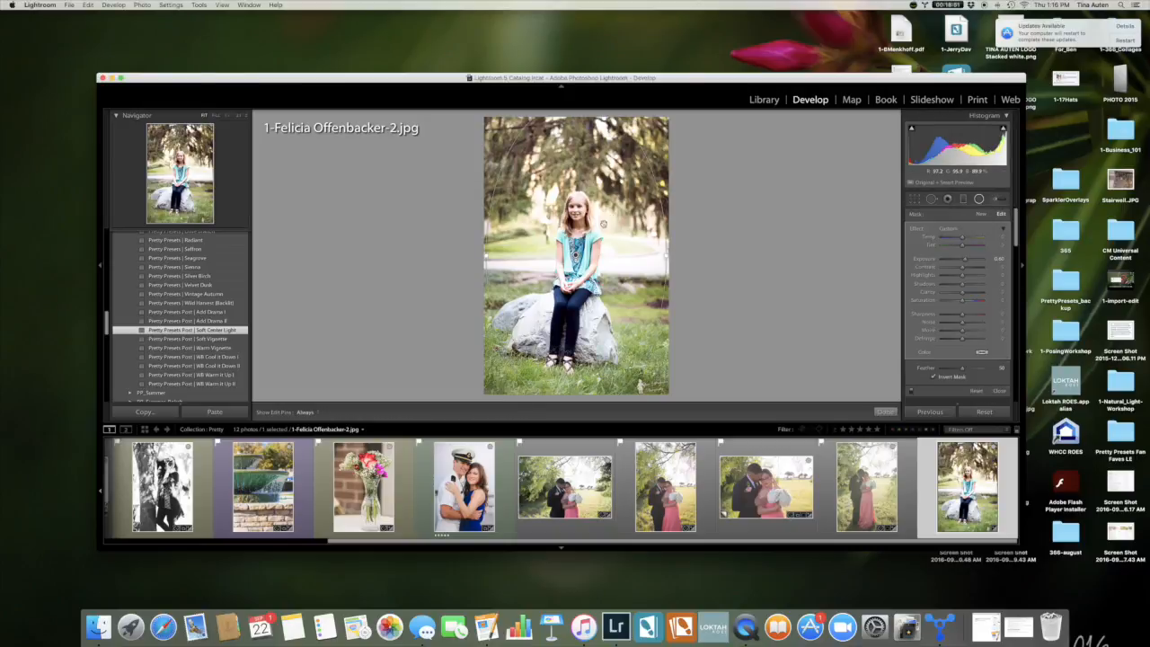
pyautogui.moveTo(577, 257); pyautogui.dragTo(574, 287)
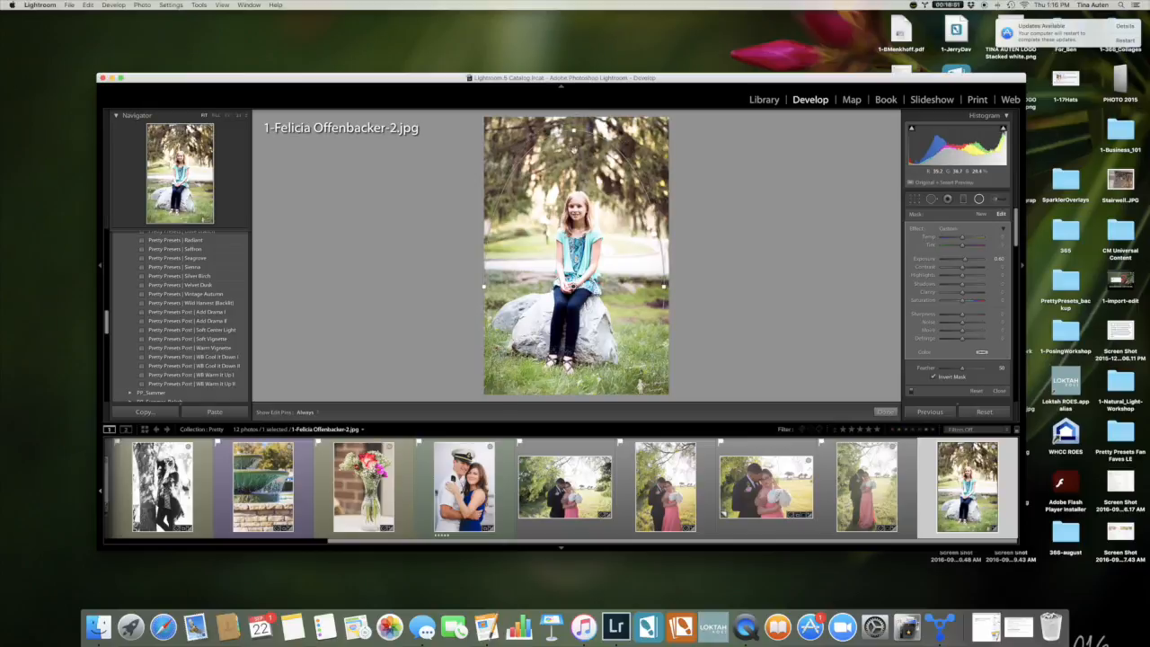
pyautogui.moveTo(574, 130); pyautogui.dragTo(575, 169)
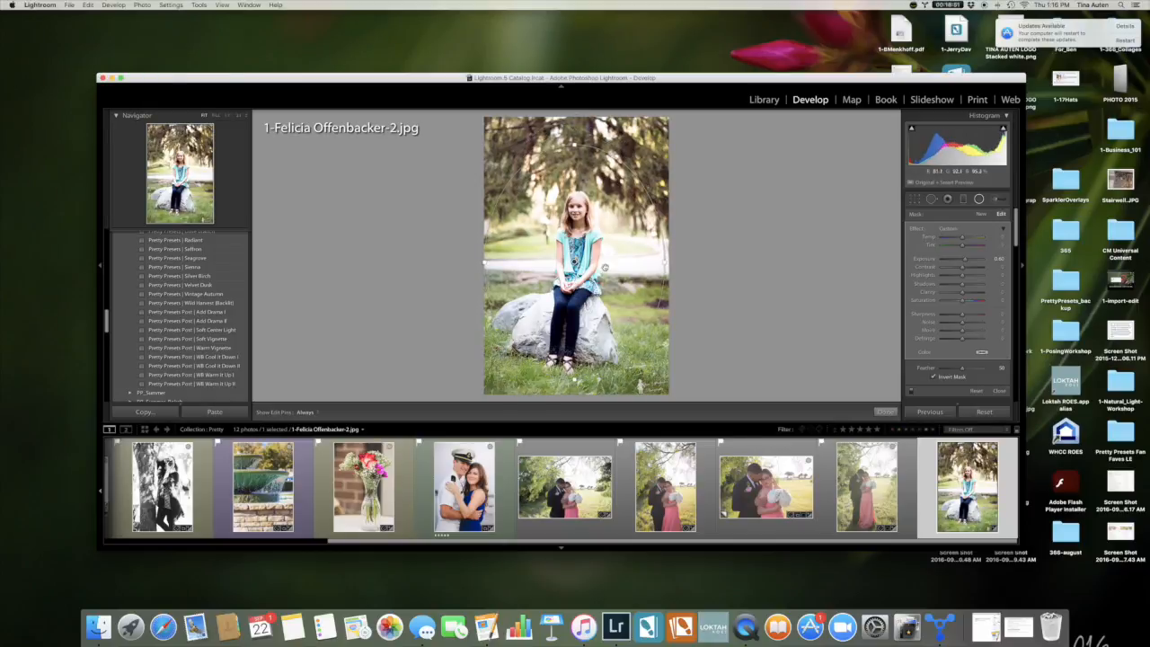
pyautogui.moveTo(663, 263); pyautogui.dragTo(684, 261)
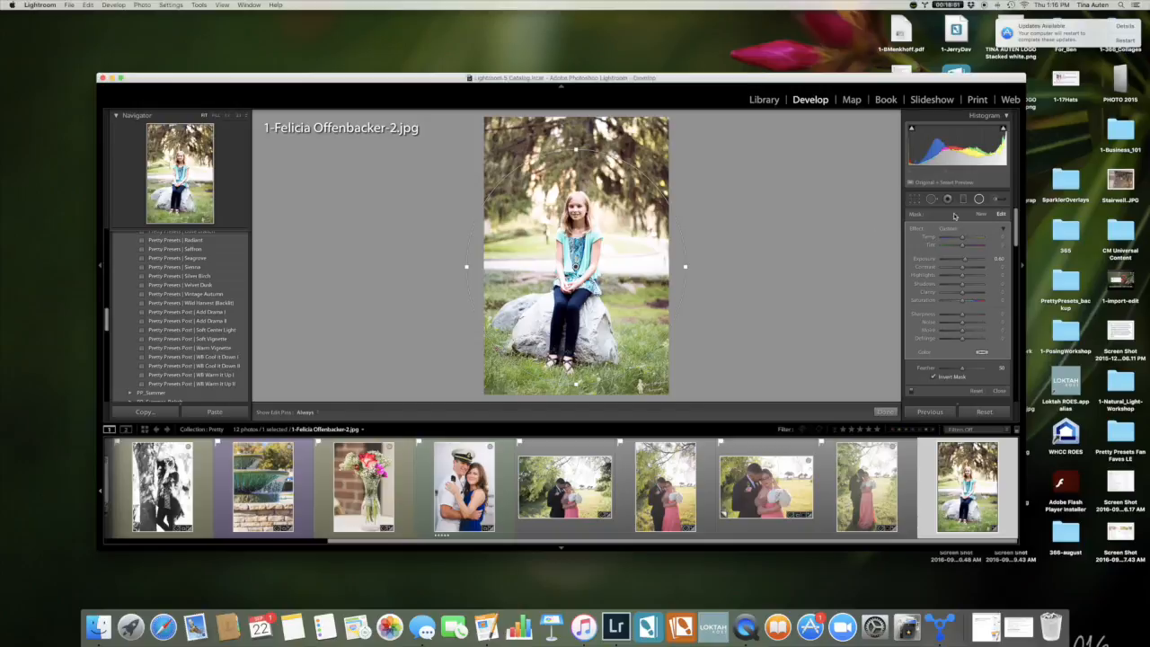
# - Fine-tune the radial filter's exposure slightly upward and finish editing the filter
pyautogui.scroll(1, 982, 246)
pyautogui.scroll(-2, 983, 246)
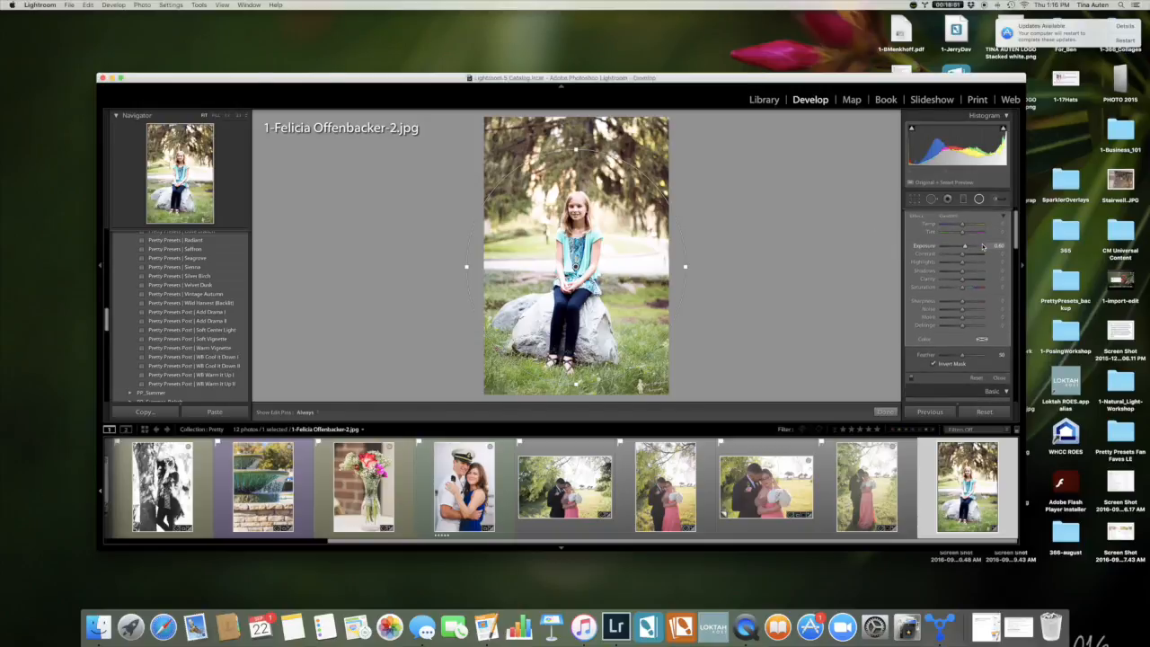
pyautogui.moveTo(965, 248); pyautogui.dragTo(966, 249)
pyautogui.click(885, 412)
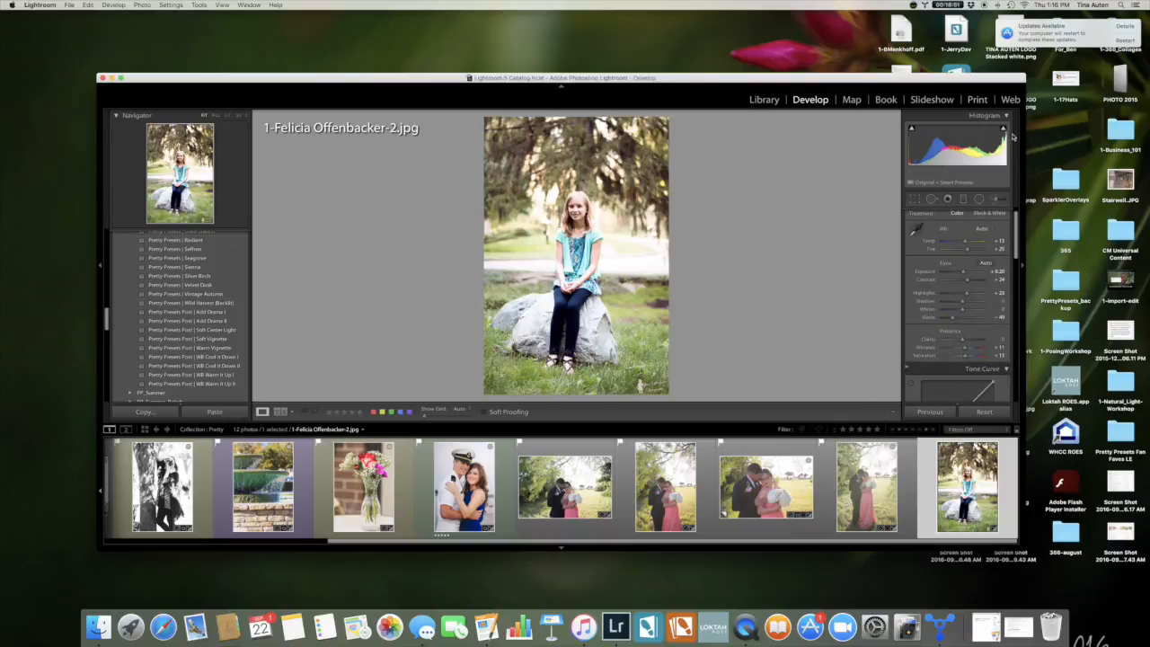
# - Apply the Exposure Recover Clipping and Exposure Lighten Shadows presets from the PP_CleanEdit_Workflow collection
pyautogui.moveTo(1005, 131)
pyautogui.scroll(10, 189, 286)
pyautogui.scroll(-5, 189, 285)
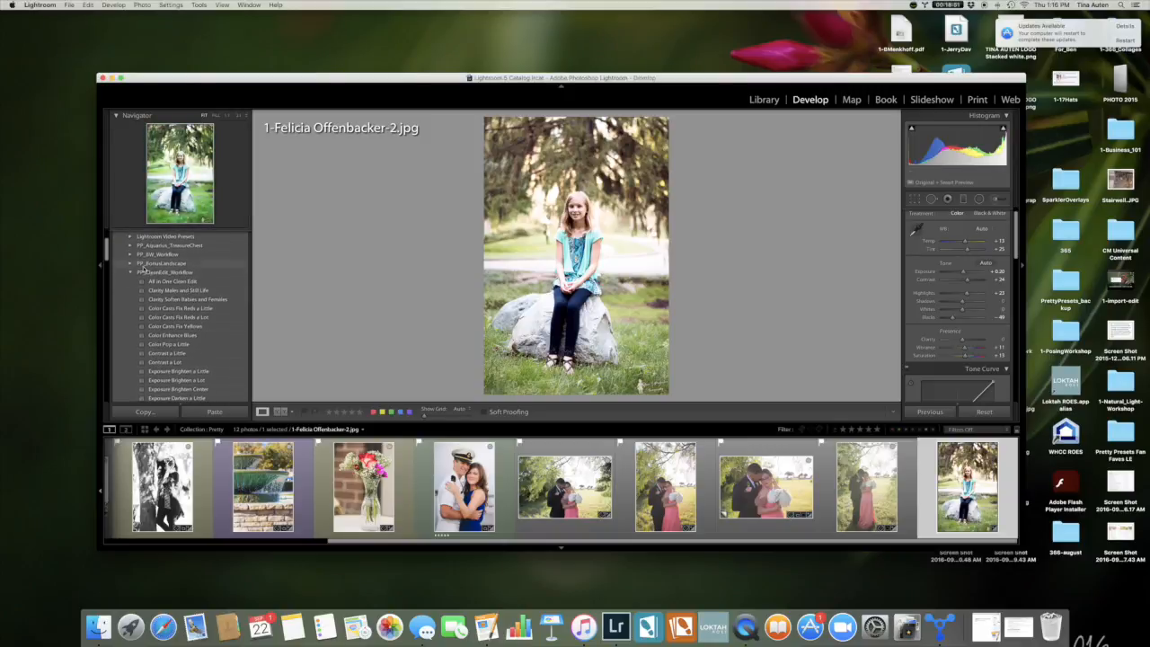
pyautogui.scroll(-3, 158, 323)
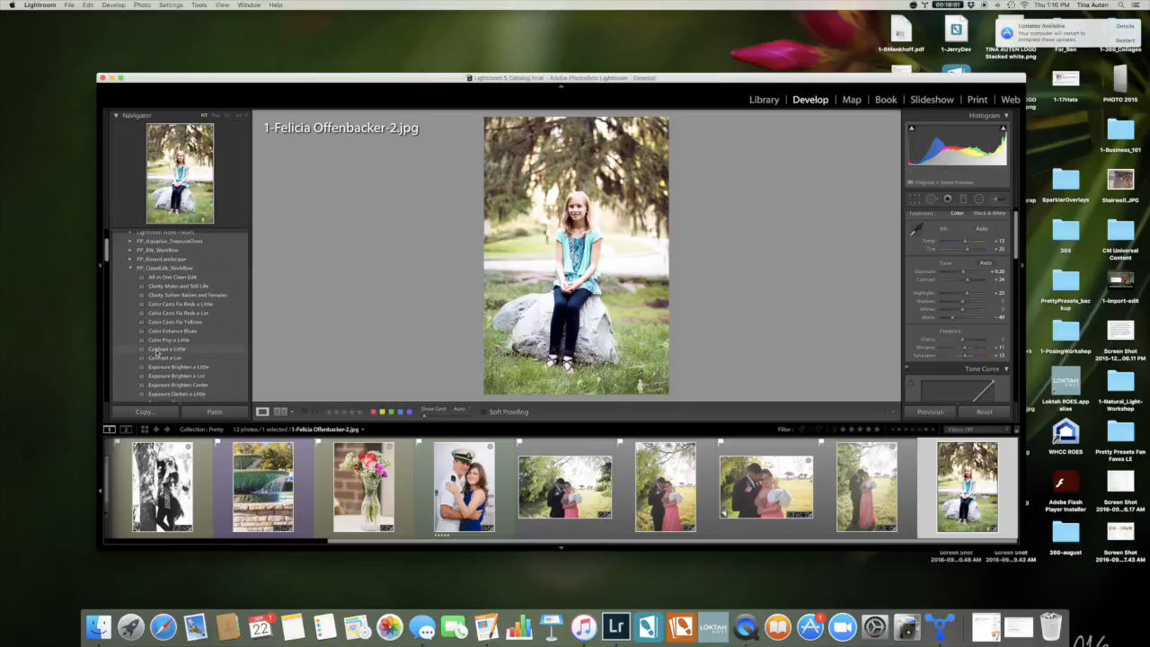
pyautogui.click(151, 377)
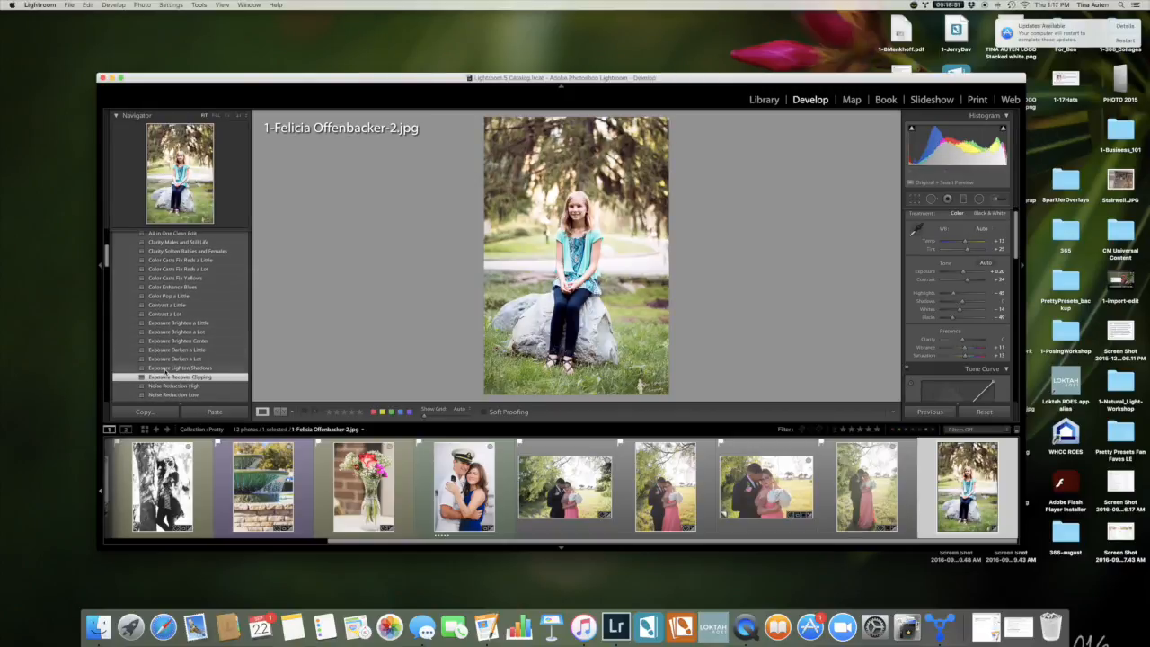
pyautogui.click(165, 370)
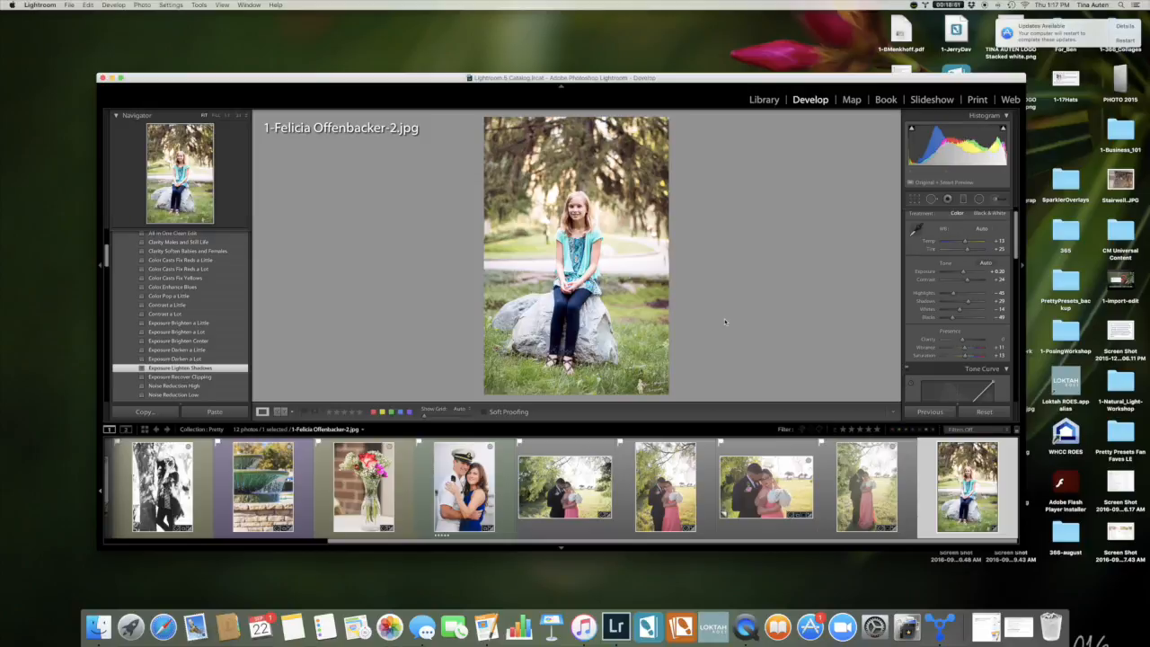
# - Compare the edited portrait side by side with its original version
pyautogui.press('y')
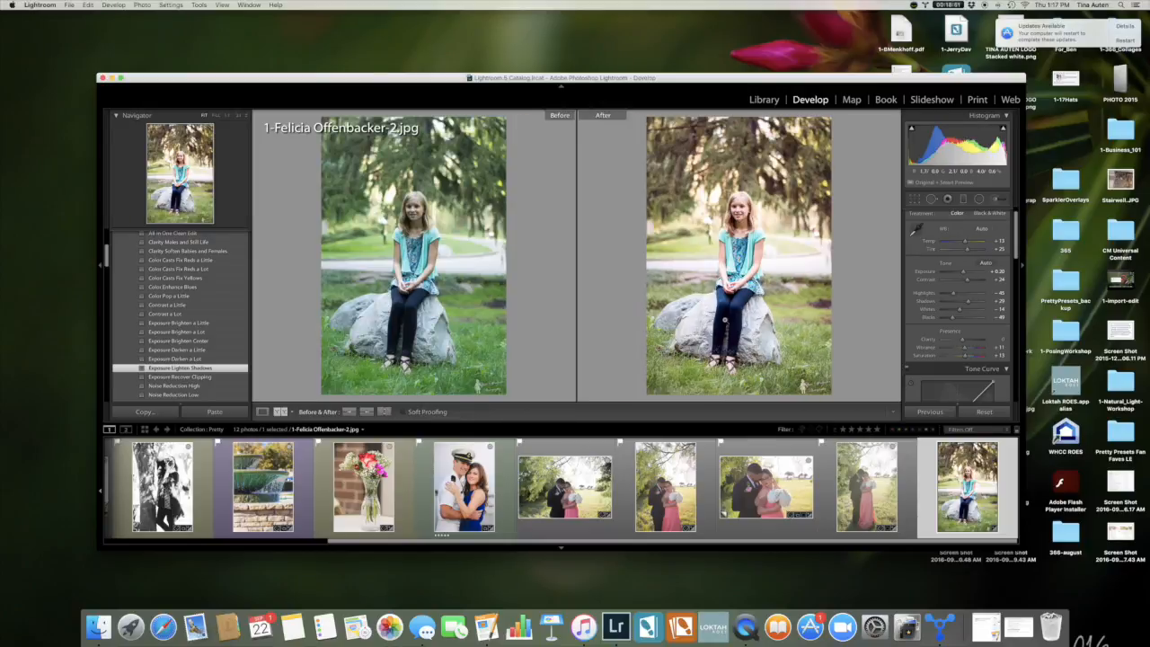